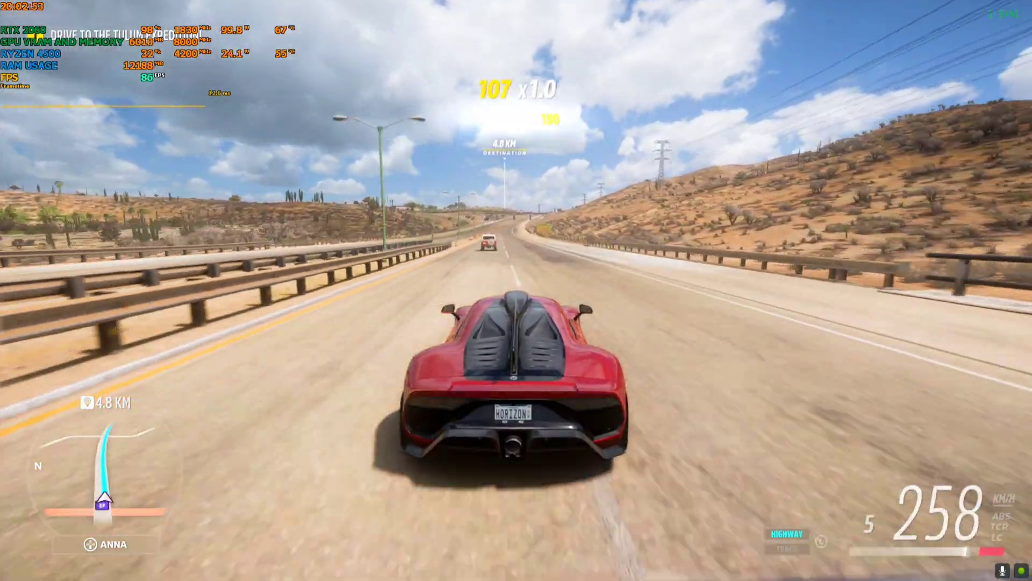
From the pause menu, open Settings and look over the Video options such as Show FPS.
{"action": "key", "text": "Escape"}
{"action": "key", "text": "Right"}
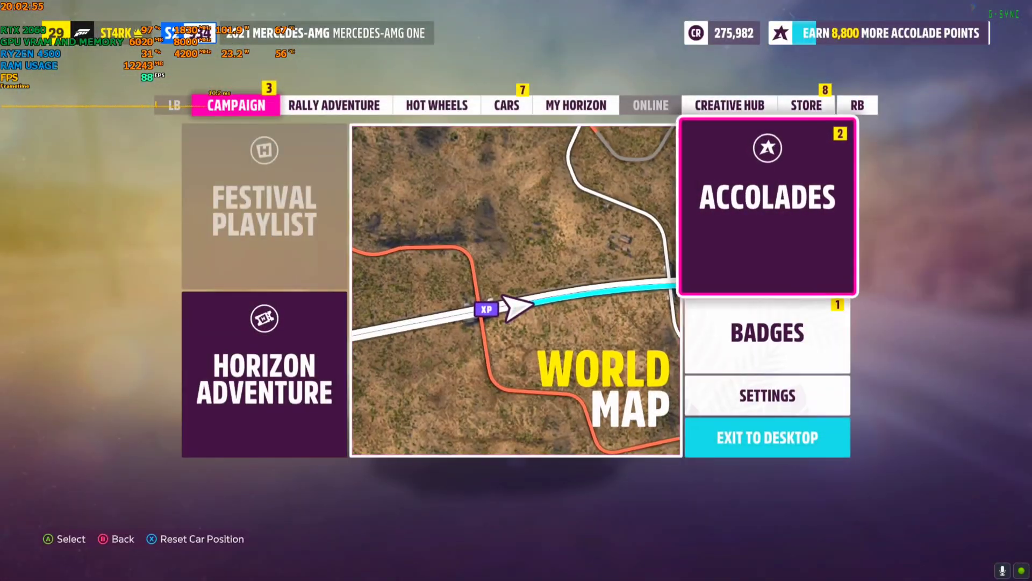
{"action": "key", "text": "Down"}
{"action": "key", "text": "Down"}
{"action": "key", "text": "Return"}
{"action": "key", "text": "Down"}
{"action": "key", "text": "Down"}
{"action": "key", "text": "Down"}
{"action": "key", "text": "Down"}
{"action": "key", "text": "Down"}
{"action": "key", "text": "Return"}
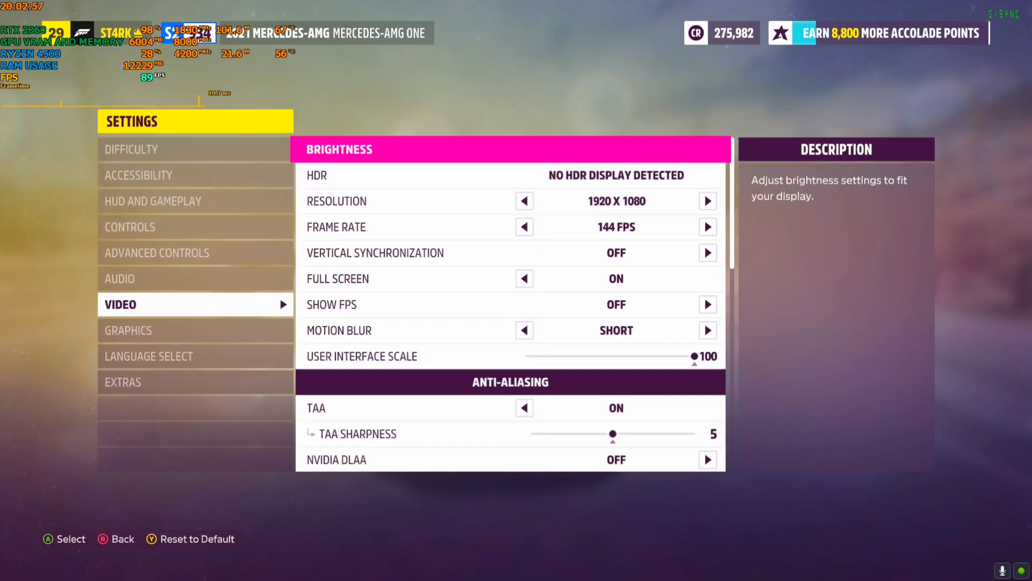
{"action": "key", "text": "Down"}
{"action": "key", "text": "Down"}
{"action": "key", "text": "Down"}
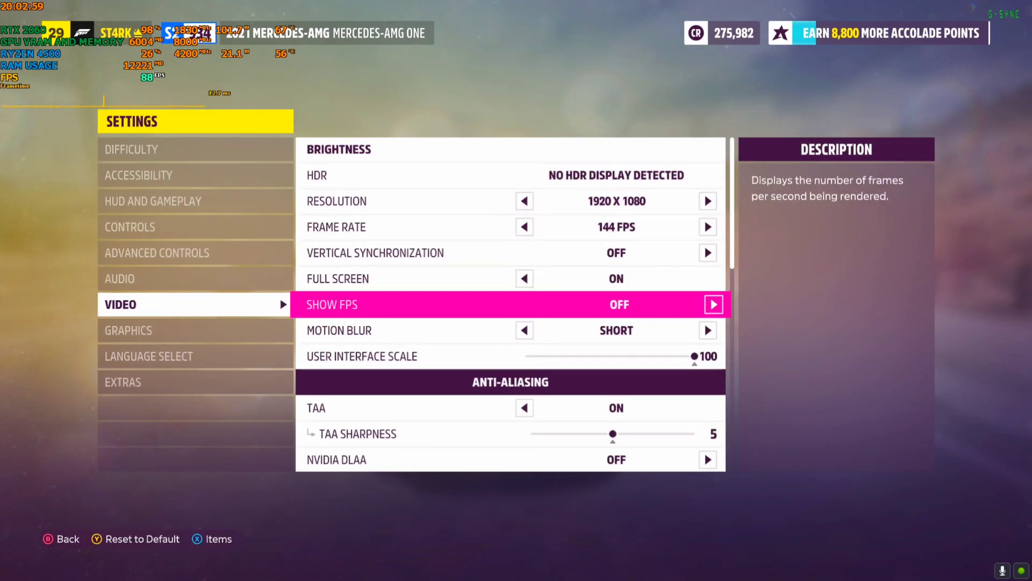
Review the Graphics settings, with Custom preset and Ray Tracing Quality High, then return to the pause menu.
{"action": "key", "text": "Escape"}
{"action": "key", "text": "Down"}
{"action": "key", "text": "Return"}
{"action": "key", "text": "Down"}
{"action": "key", "text": "Down"}
{"action": "key", "text": "Down"}
{"action": "key", "text": "Down"}
{"action": "key", "text": "Down"}
{"action": "key", "text": "Down"}
{"action": "key", "text": "Down"}
{"action": "key", "text": "Down"}
{"action": "key", "text": "Down"}
{"action": "key", "text": "Down"}
{"action": "key", "text": "Down"}
{"action": "key", "text": "Down"}
{"action": "key", "text": "Down"}
{"action": "key", "text": "Down"}
{"action": "key", "text": "Down"}
{"action": "key", "text": "Down"}
{"action": "key", "text": "Down"}
{"action": "key", "text": "Down"}
{"action": "key", "text": "Down"}
{"action": "key", "text": "Down"}
{"action": "key", "text": "Down"}
{"action": "key", "text": "Down"}
{"action": "key", "text": "Down"}
{"action": "key", "text": "Down"}
{"action": "key", "text": "Down"}
{"action": "key", "text": "Down"}
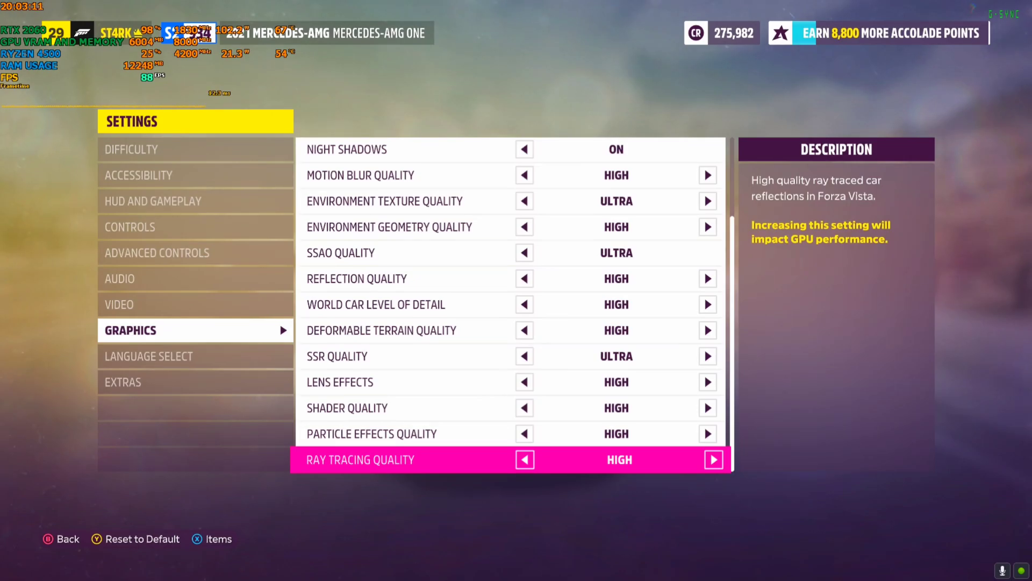
{"action": "key", "text": "Escape"}
{"action": "key", "text": "Escape"}
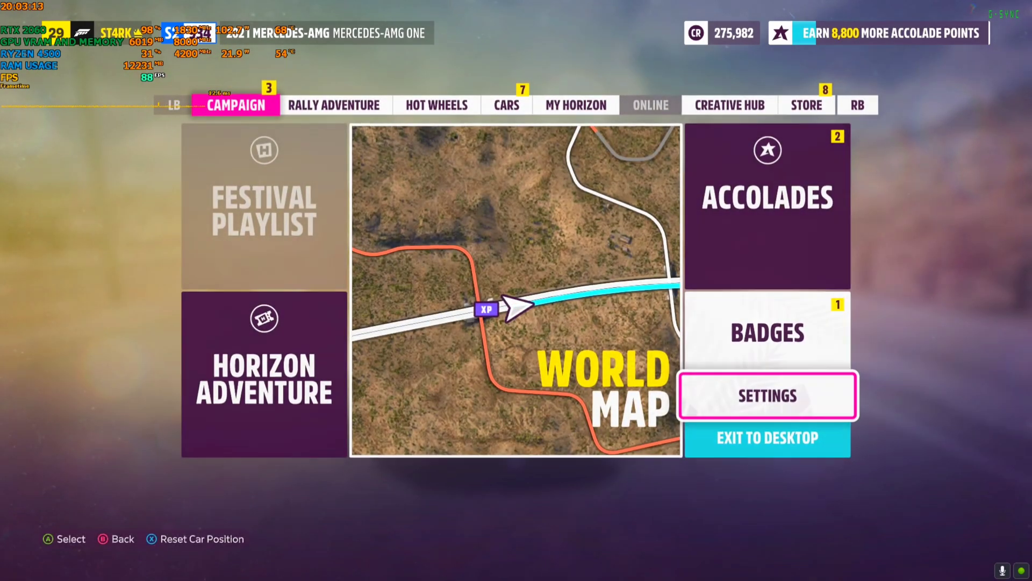
Resume driving on the highway for a while, then exit Forza Horizon 5 to the desktop.
{"action": "key", "text": "Escape"}
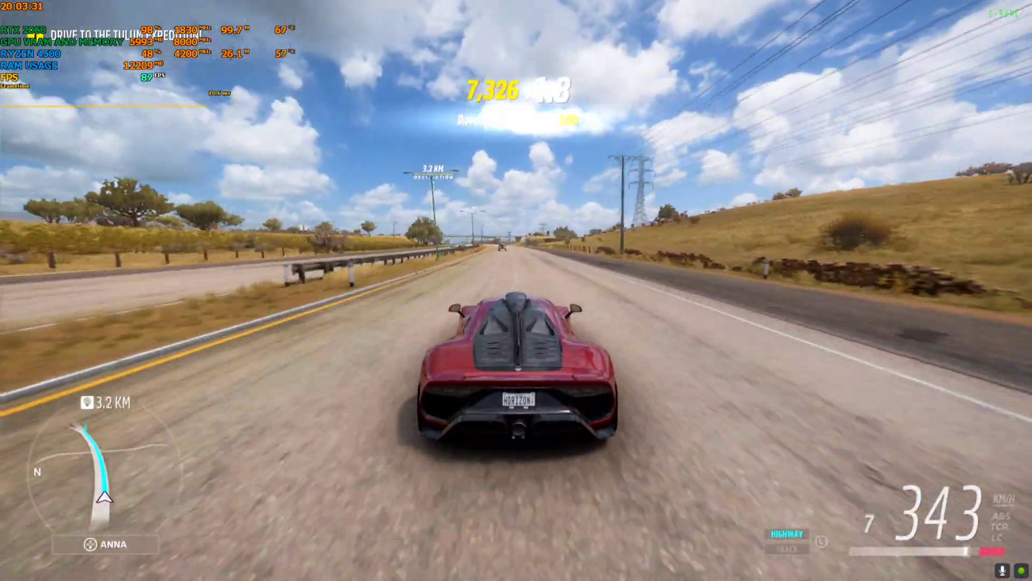
{"action": "key", "text": "v"}
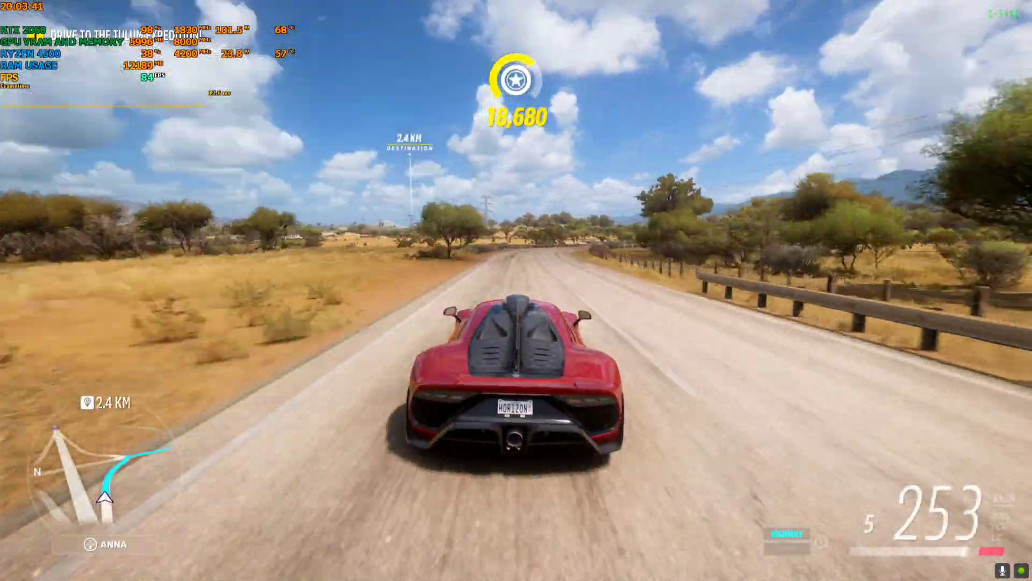
{"action": "key", "text": "Escape"}
{"action": "key", "text": "Return"}
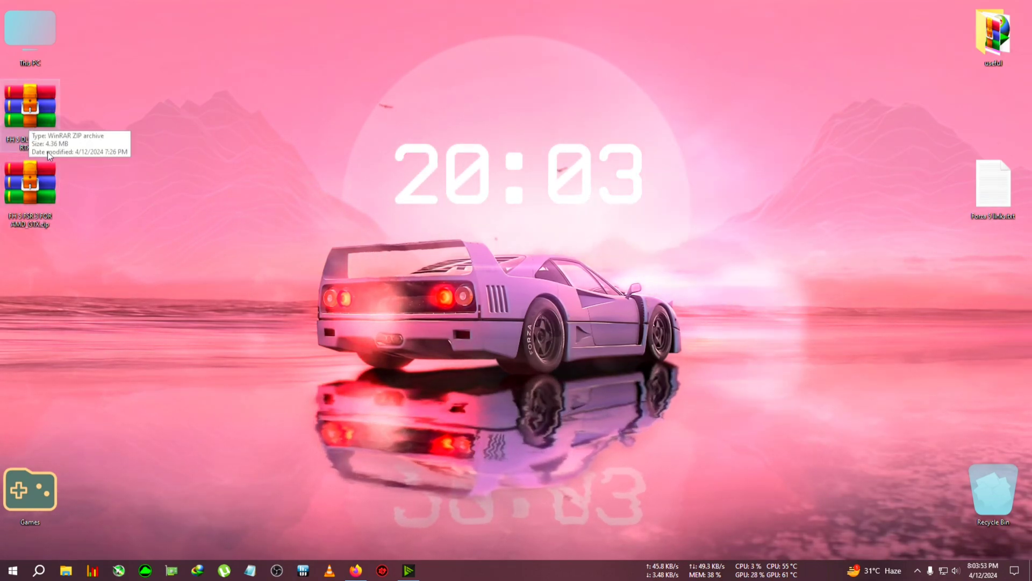
Extract the DLSS mod zip into a 'FH 5 DLSS 3 FOR RTX' folder.
{"action": "left_click_drag", "start_coordinate": [39, 129], "coordinate": [160, 129]}
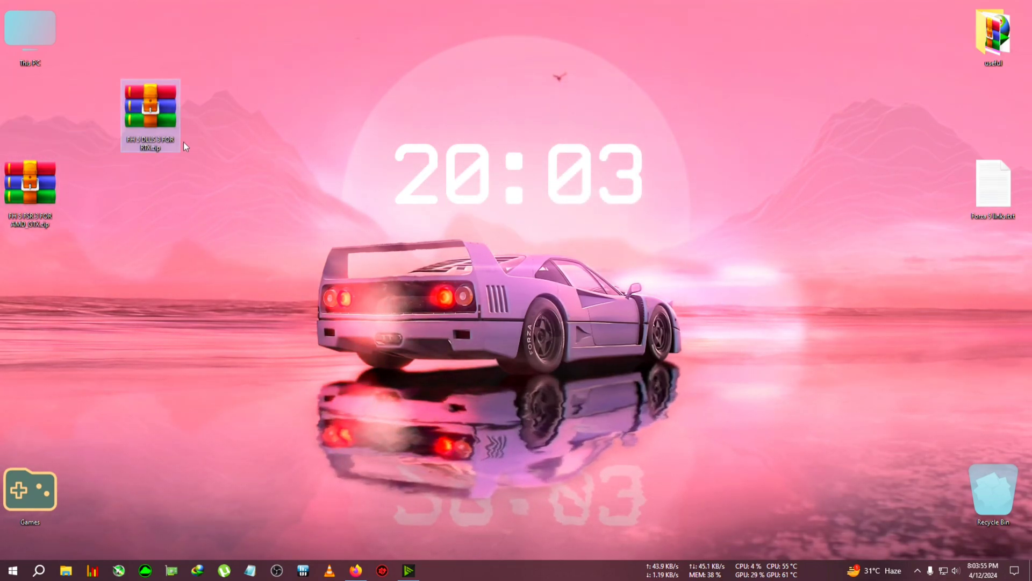
{"action": "right_click", "coordinate": [161, 122]}
{"action": "left_click", "coordinate": [220, 198]}
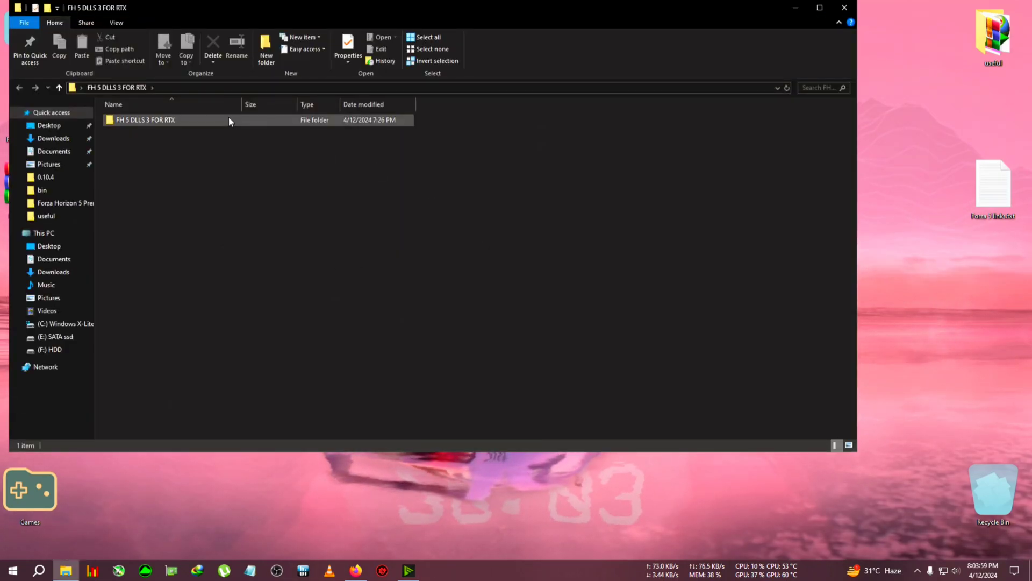
Copy the four mod files from the extracted folder, then open This PC in a new window.
{"action": "double_click", "coordinate": [228, 117]}
{"action": "left_click_drag", "start_coordinate": [347, 232], "coordinate": [147, 120]}
{"action": "right_click", "coordinate": [174, 143]}
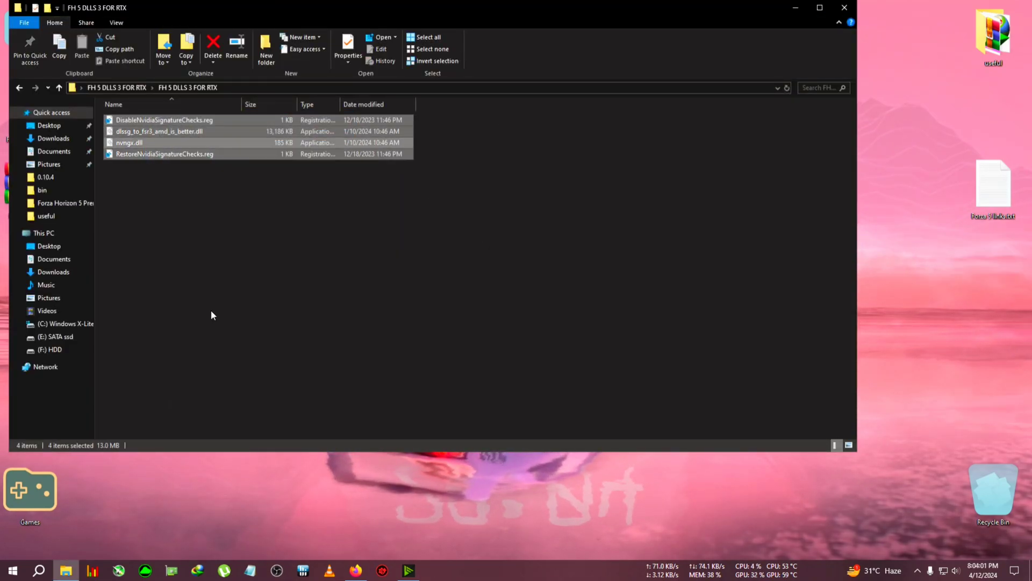
{"action": "left_click", "coordinate": [211, 311]}
{"action": "left_click", "coordinate": [855, 8]}
{"action": "key", "text": "super+e"}
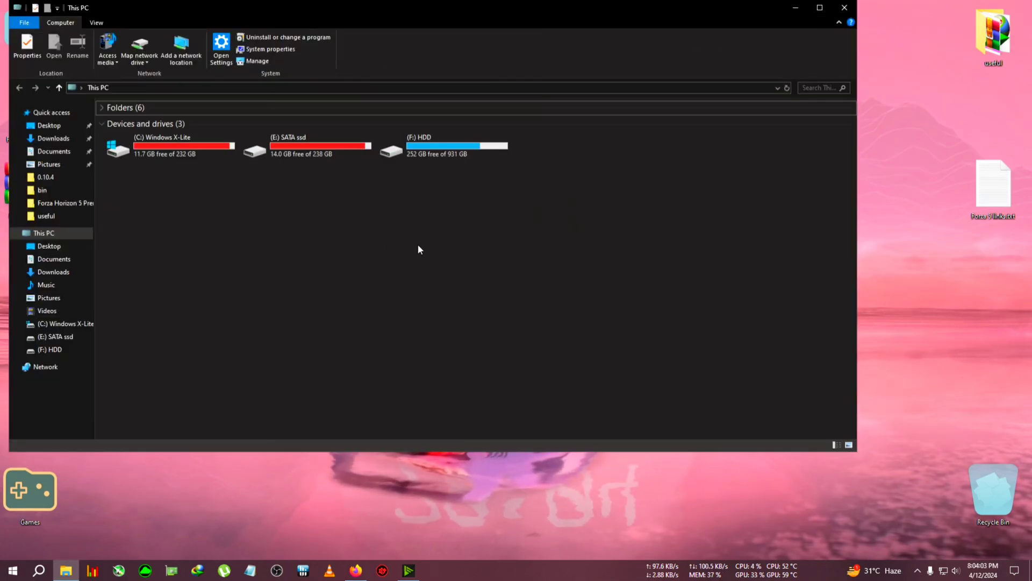
Open the Forza Horizon 5 Premium folder under E: > fora 5.
{"action": "double_click", "coordinate": [301, 148]}
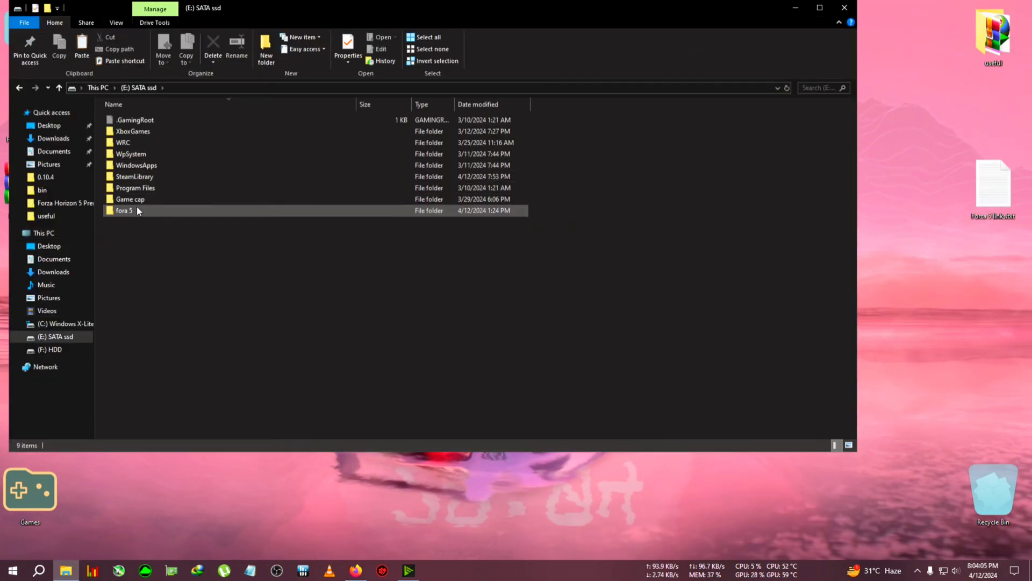
{"action": "double_click", "coordinate": [137, 207]}
{"action": "double_click", "coordinate": [147, 121]}
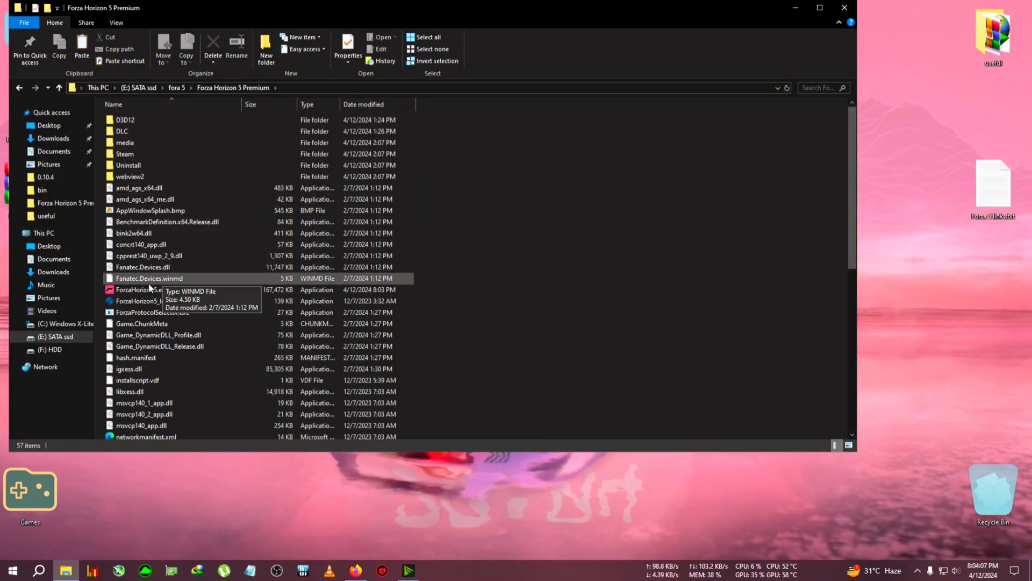
Check in Properties > Details that ForzaHorizon5.exe is version 1.634.818.0.
{"action": "right_click", "coordinate": [136, 290]}
{"action": "left_click", "coordinate": [188, 279]}
{"action": "left_click_drag", "start_coordinate": [231, 276], "coordinate": [518, 202]}
{"action": "left_click", "coordinate": [530, 227]}
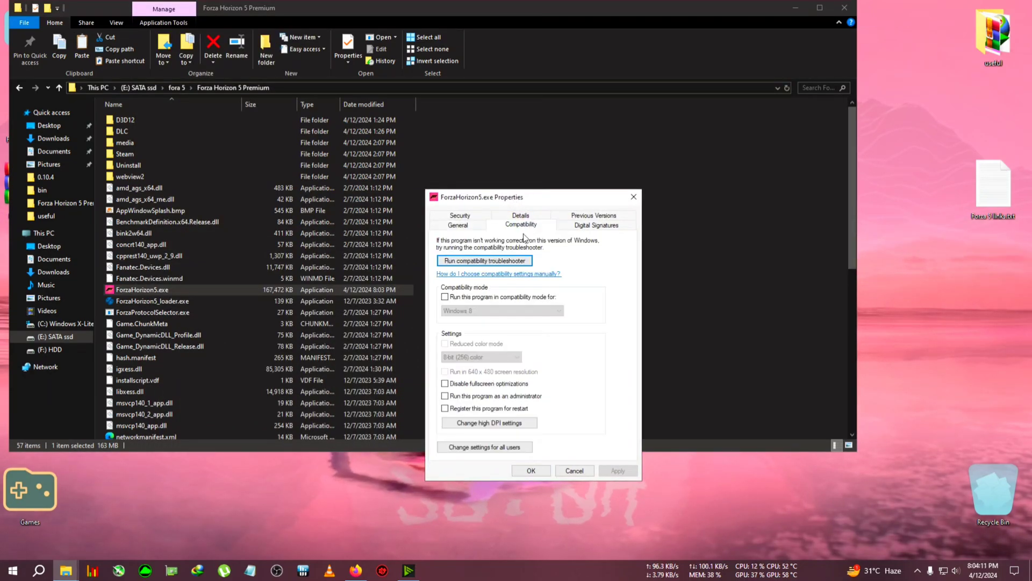
{"action": "left_click", "coordinate": [519, 215]}
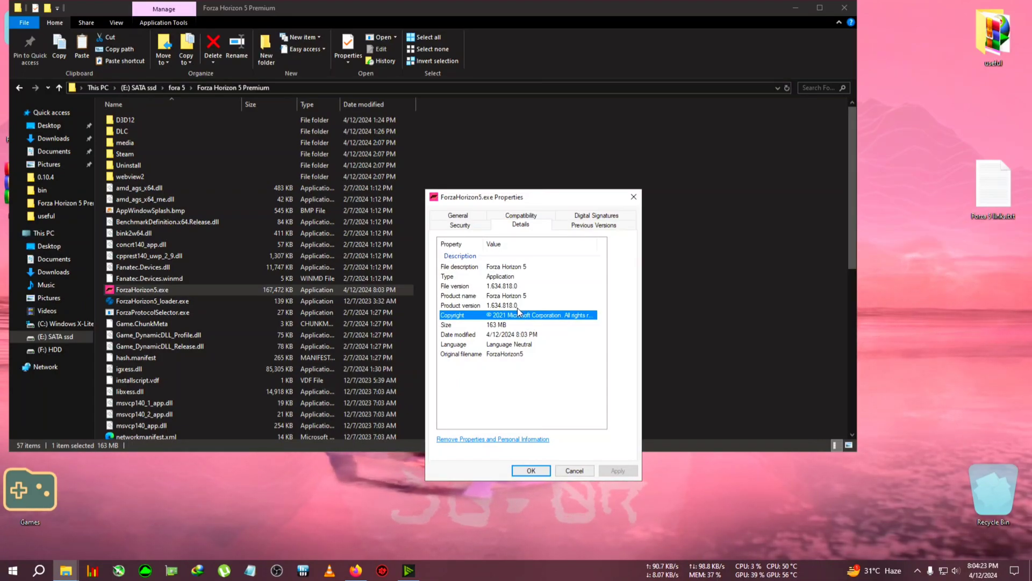
{"action": "left_click_drag", "start_coordinate": [528, 202], "coordinate": [677, 157]}
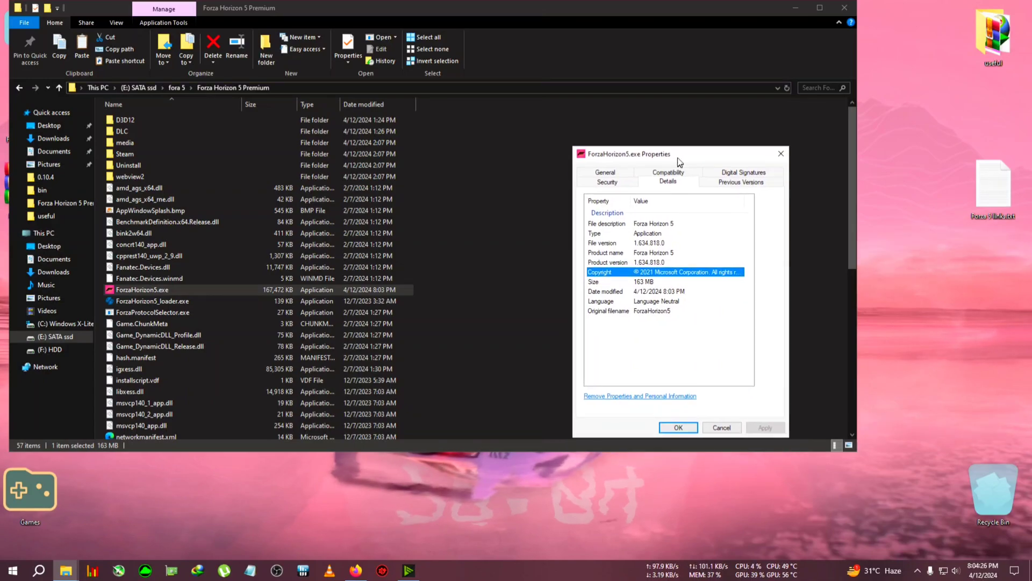
{"action": "left_click", "coordinate": [679, 427]}
Paste the four DLSS mod files into the Forza Horizon 5 Premium folder.
{"action": "right_click", "coordinate": [495, 223]}
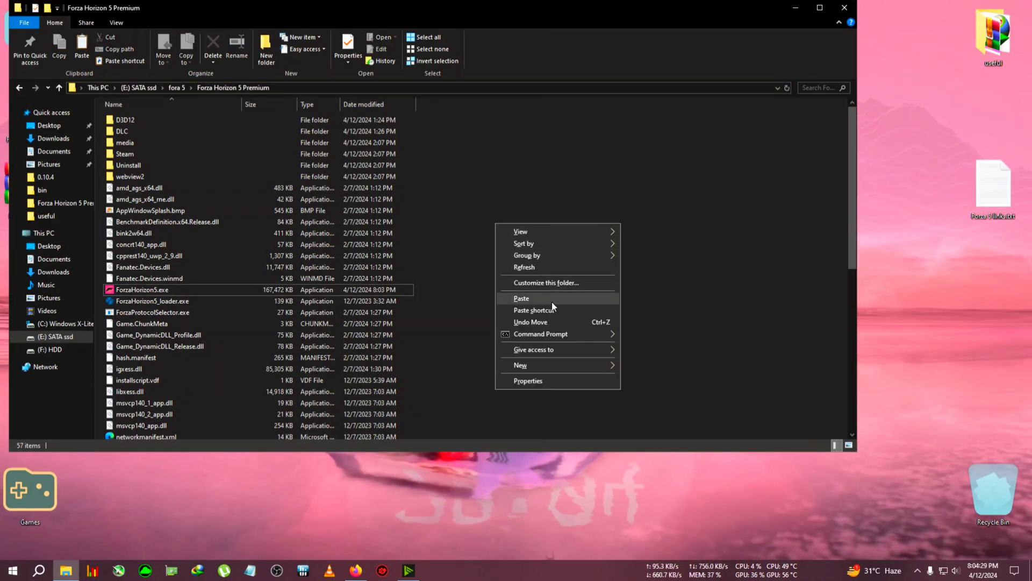
{"action": "left_click", "coordinate": [552, 302]}
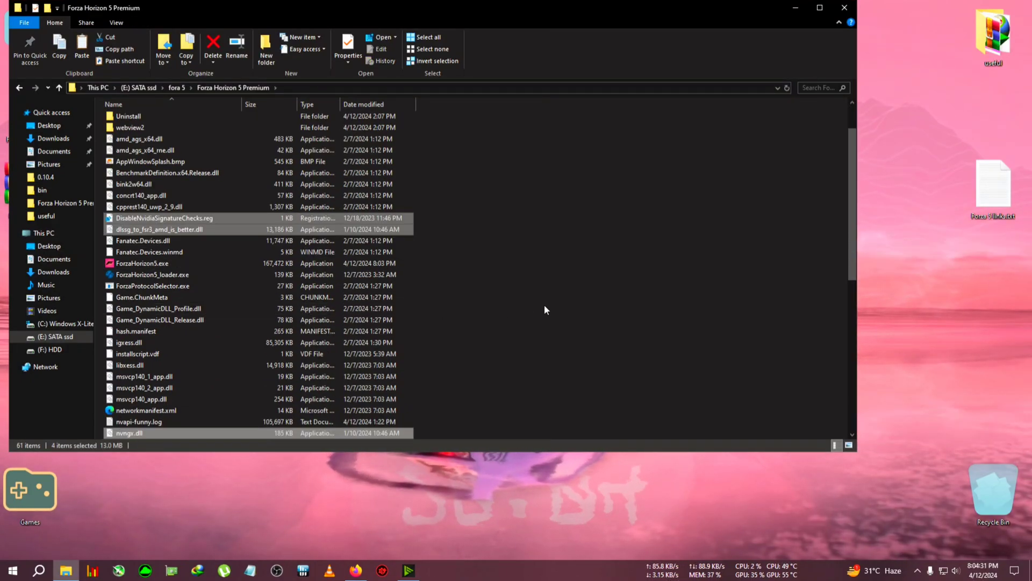
{"action": "left_click_drag", "start_coordinate": [855, 195], "coordinate": [853, 208]}
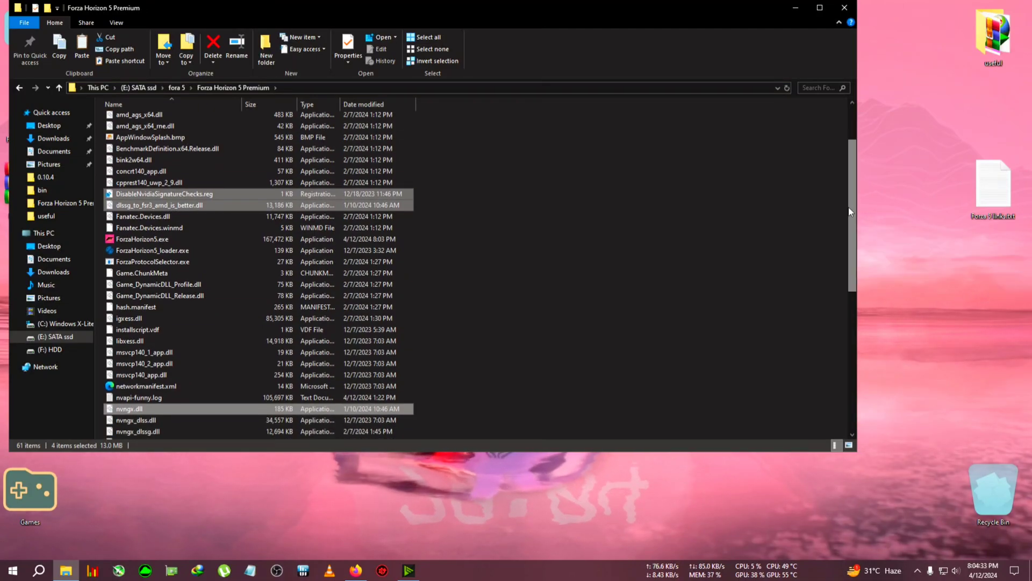
Merge DisableNvidiaSignatureChecks.reg into the registry, then launch ForzaHorizon5.exe.
{"action": "left_click", "coordinate": [144, 196]}
{"action": "double_click", "coordinate": [144, 196]}
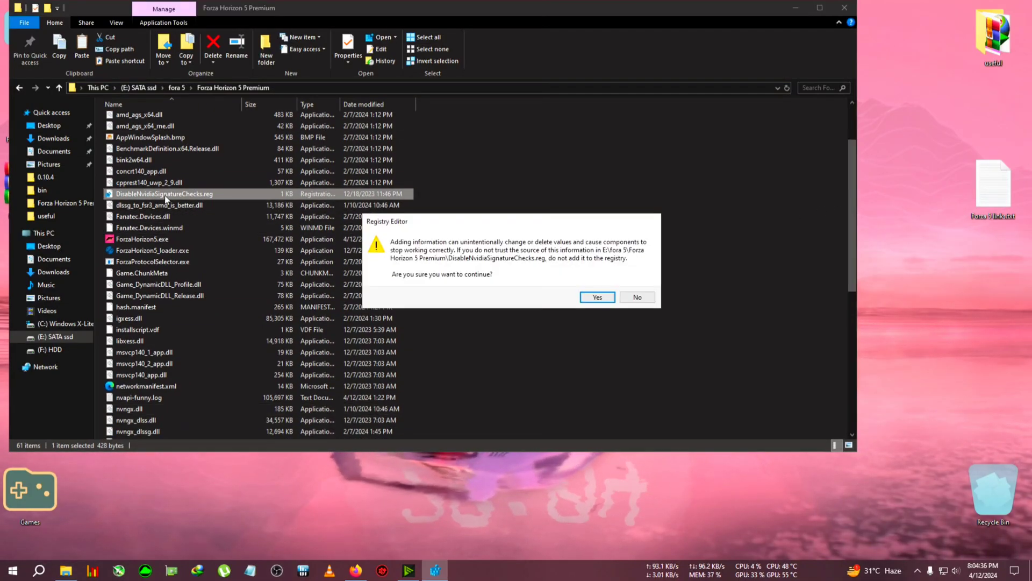
{"action": "left_click", "coordinate": [594, 298]}
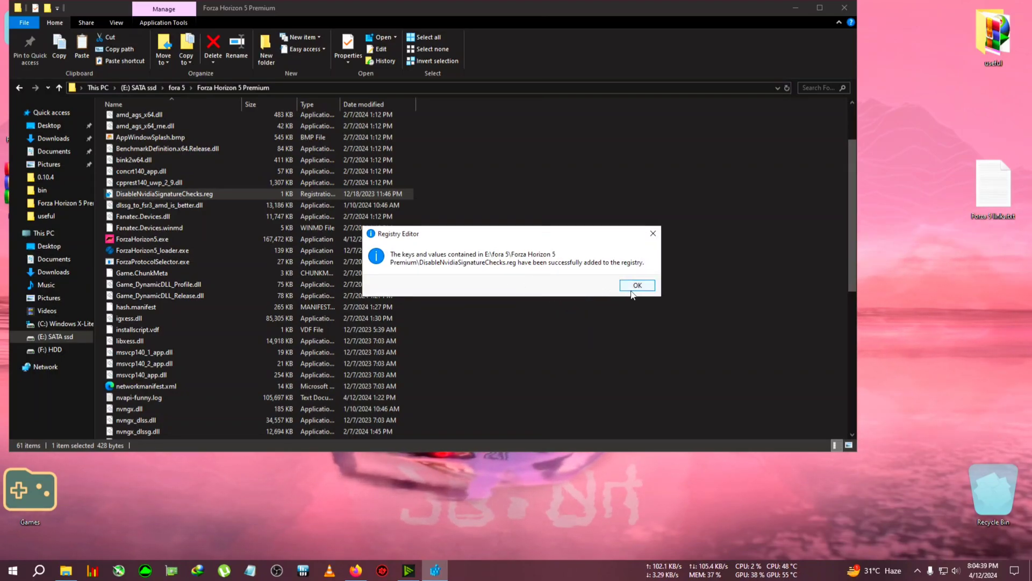
{"action": "left_click", "coordinate": [632, 289]}
{"action": "left_click_drag", "start_coordinate": [366, 21], "coordinate": [508, 38]}
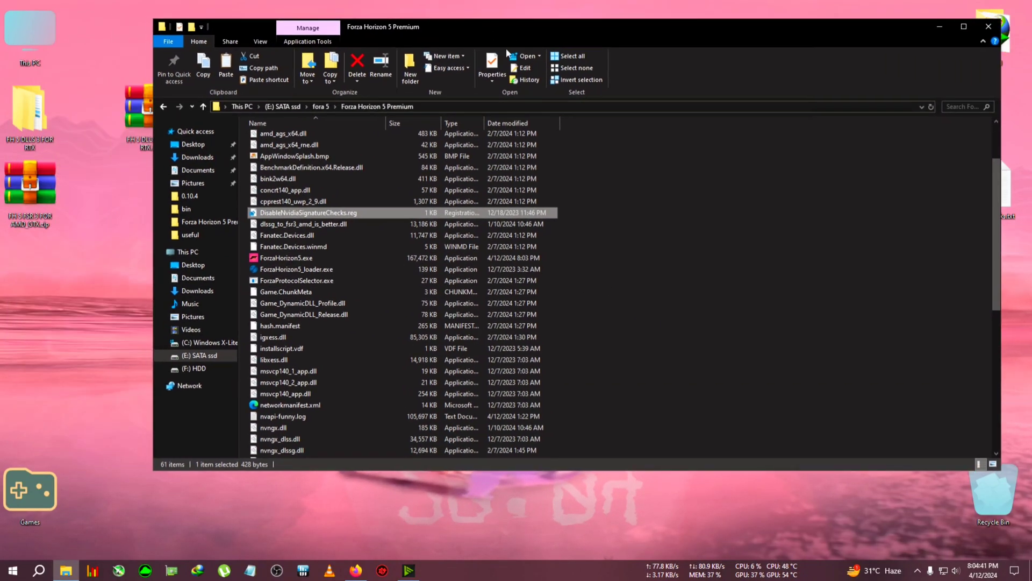
{"action": "double_click", "coordinate": [298, 261]}
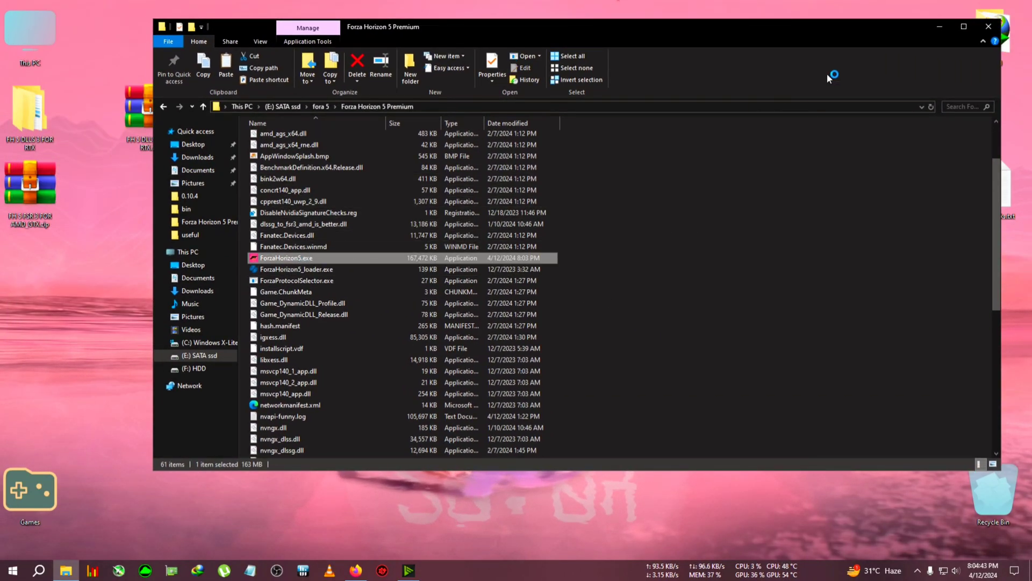
Close File Explorer, and once the game loads choose Options from the main menu to reach Settings.
{"action": "left_click", "coordinate": [983, 28]}
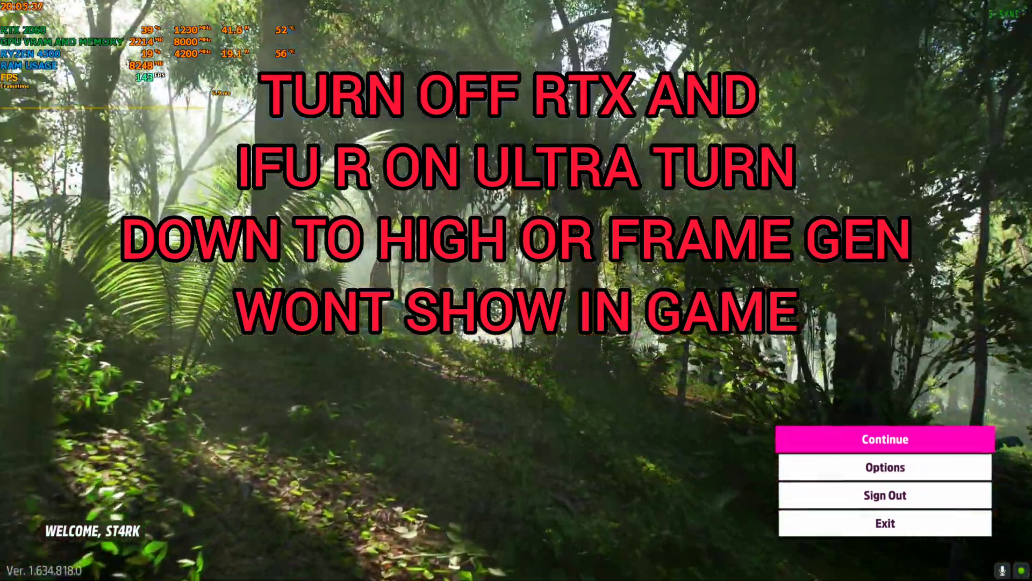
{"action": "key", "text": "Down"}
{"action": "key", "text": "Down"}
{"action": "key", "text": "Up"}
{"action": "key", "text": "Return"}
{"action": "key", "text": "Down"}
{"action": "key", "text": "Down"}
{"action": "key", "text": "Down"}
{"action": "key", "text": "Down"}
{"action": "key", "text": "Down"}
{"action": "key", "text": "Down"}
{"action": "key", "text": "Down"}
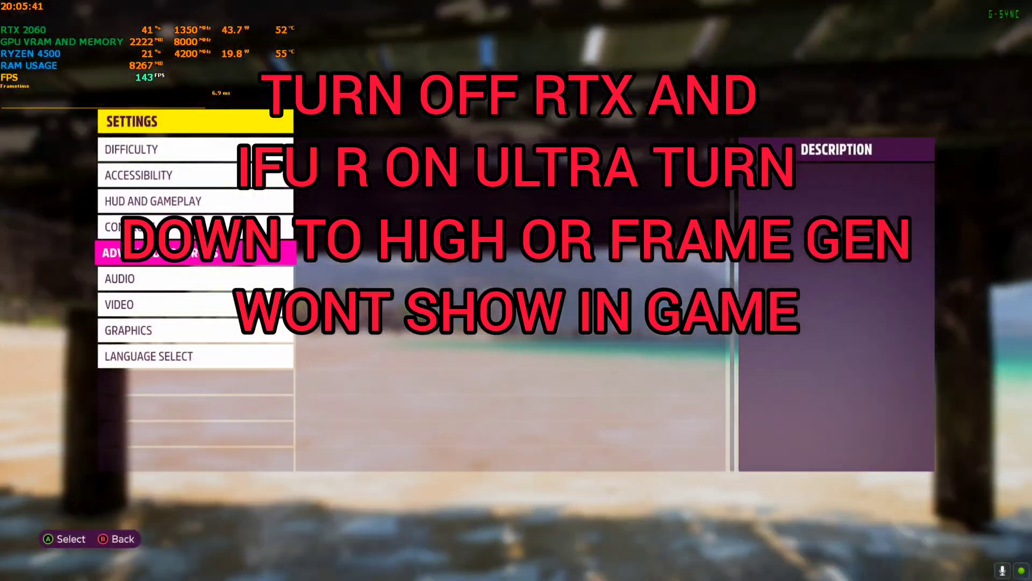
In Video settings, switch TAA off and DLSS Technologies on.
{"action": "key", "text": "Up"}
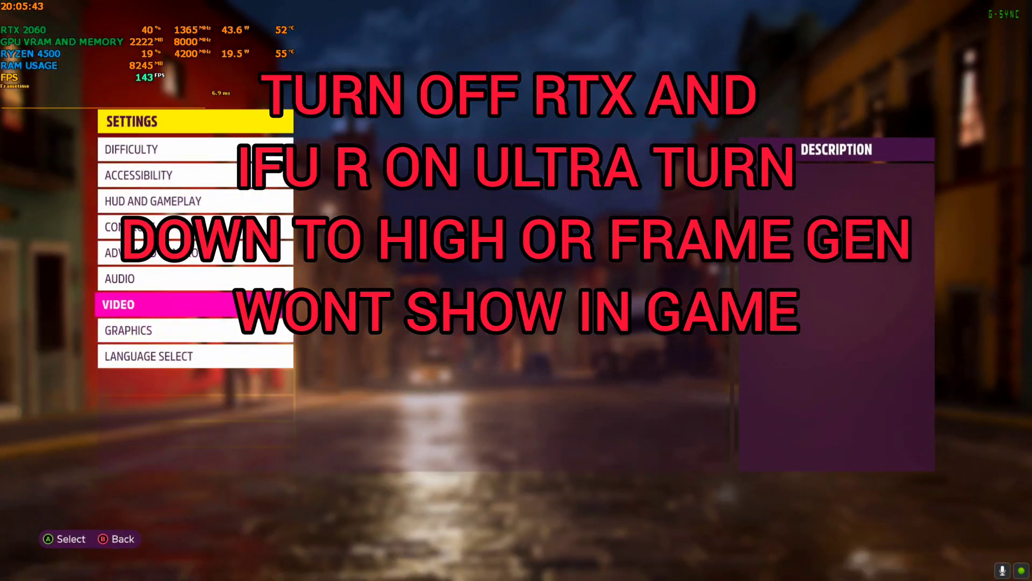
{"action": "key", "text": "Return"}
{"action": "key", "text": "Down"}
{"action": "key", "text": "Down"}
{"action": "key", "text": "Down"}
{"action": "key", "text": "Down"}
{"action": "key", "text": "Down"}
{"action": "key", "text": "Down"}
{"action": "key", "text": "Down"}
{"action": "key", "text": "Down"}
{"action": "key", "text": "Down"}
{"action": "key", "text": "Down"}
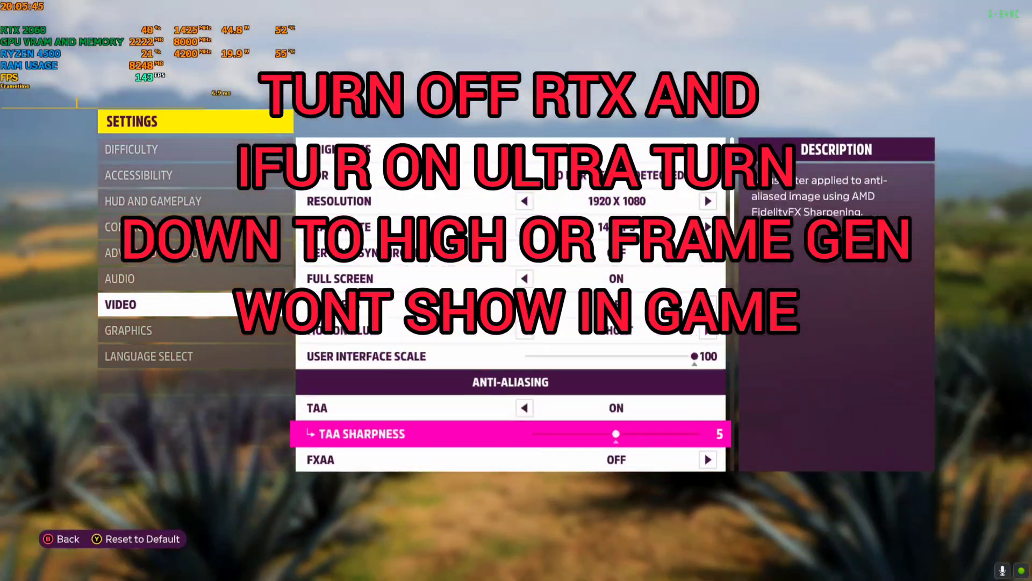
{"action": "key", "text": "Down"}
{"action": "key", "text": "Down"}
{"action": "key", "text": "Down"}
{"action": "key", "text": "Down"}
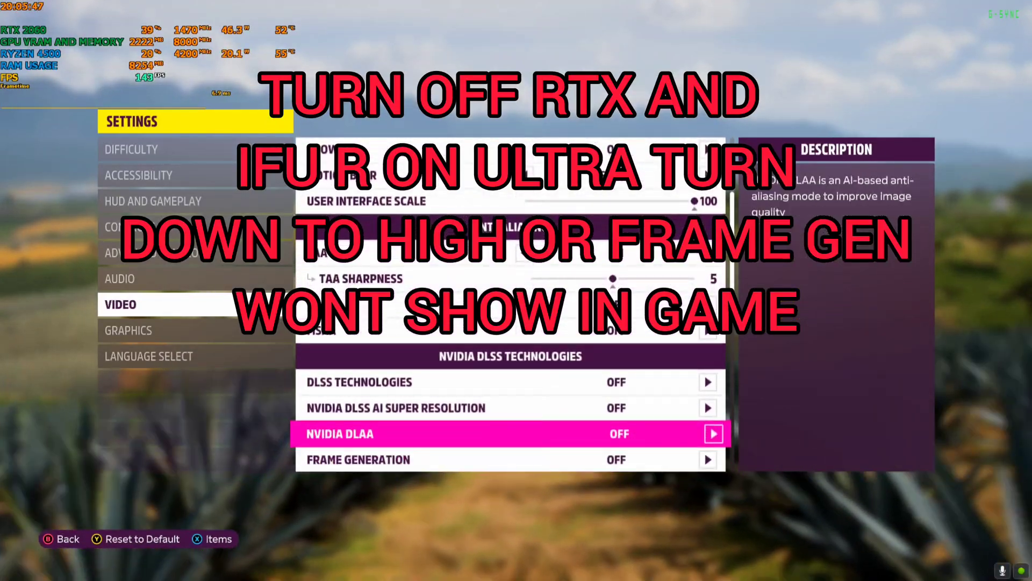
{"action": "key", "text": "Up"}
{"action": "key", "text": "Up"}
{"action": "key", "text": "Up"}
{"action": "key", "text": "Left"}
{"action": "key", "text": "Down"}
{"action": "key", "text": "Down"}
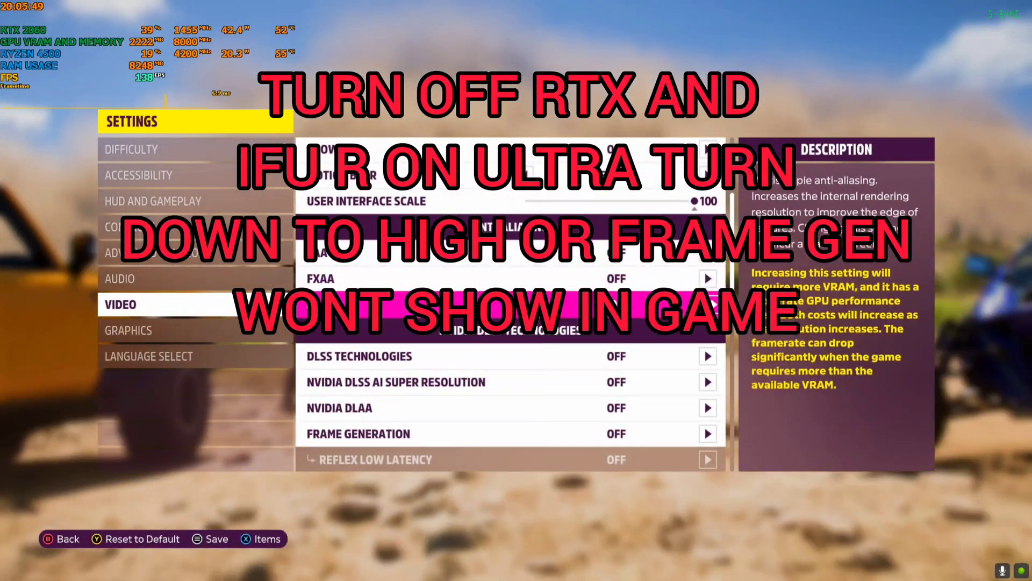
{"action": "key", "text": "Down"}
{"action": "key", "text": "Down"}
{"action": "key", "text": "Down"}
Set DLSS AI Super Resolution to Quality and make sure Frame Generation is on.
{"action": "key", "text": "Up"}
{"action": "key", "text": "Up"}
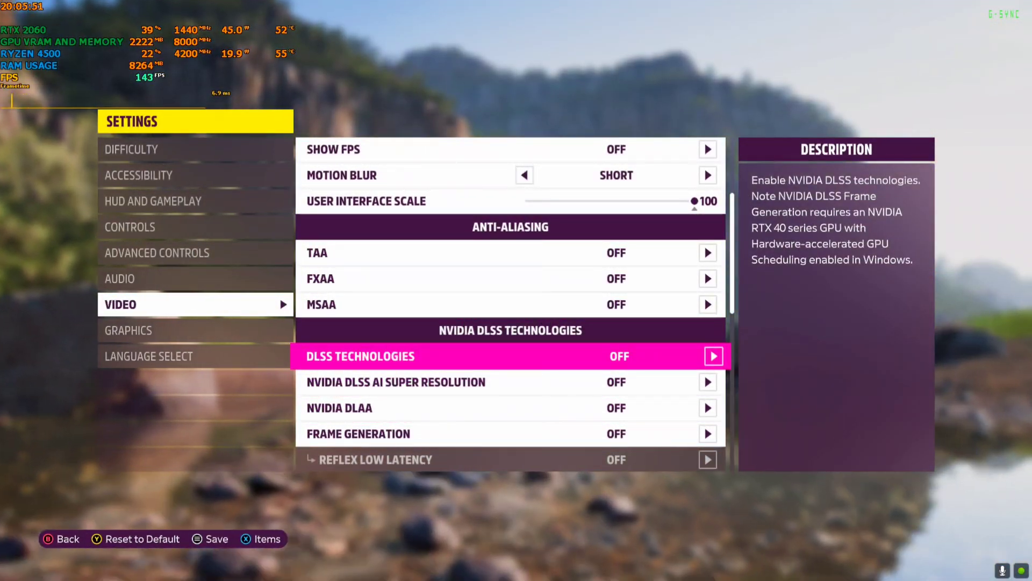
{"action": "key", "text": "Right"}
{"action": "key", "text": "Down"}
{"action": "key", "text": "Down"}
{"action": "key", "text": "Down"}
{"action": "key", "text": "Up"}
{"action": "key", "text": "Up"}
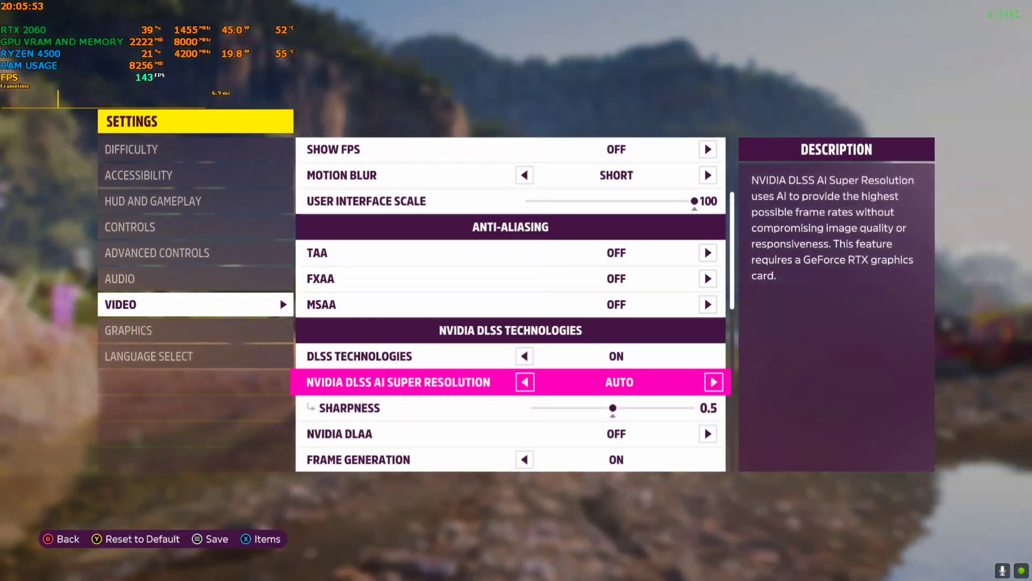
{"action": "key", "text": "Right"}
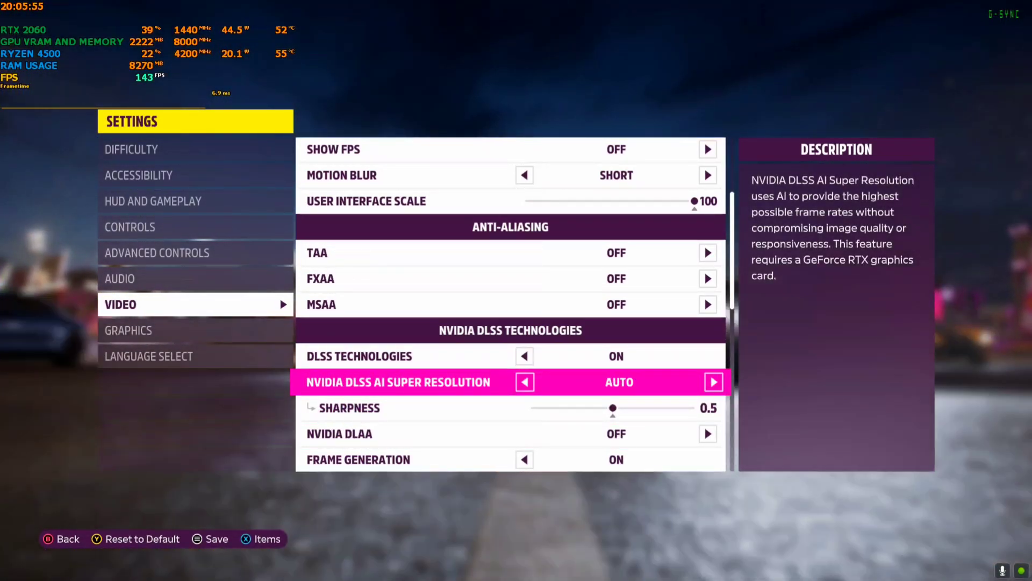
{"action": "key", "text": "Down"}
{"action": "key", "text": "Down"}
{"action": "key", "text": "Down"}
{"action": "key", "text": "Down"}
{"action": "key", "text": "Down"}
{"action": "key", "text": "Up"}
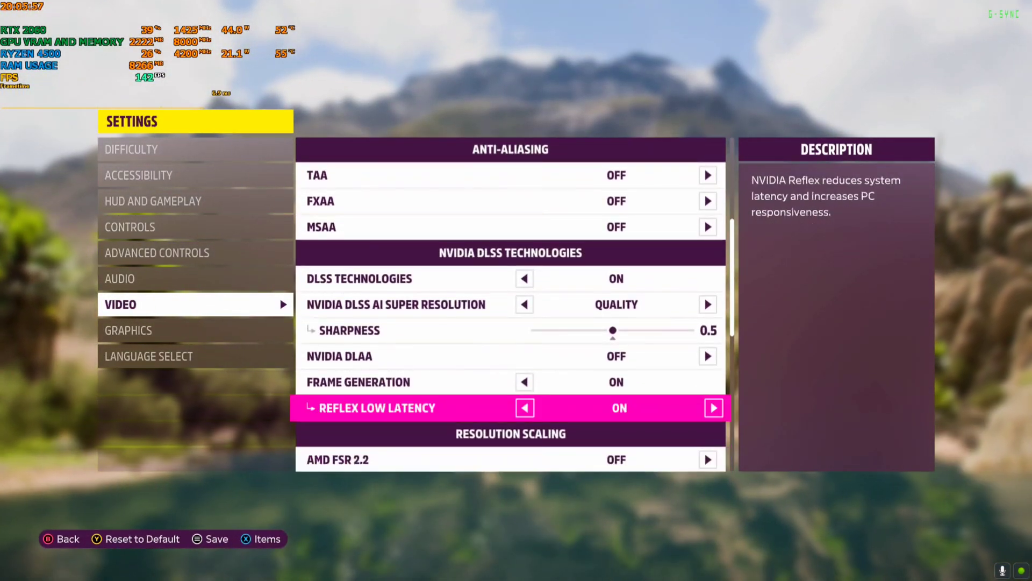
{"action": "key", "text": "Up"}
{"action": "key", "text": "Left"}
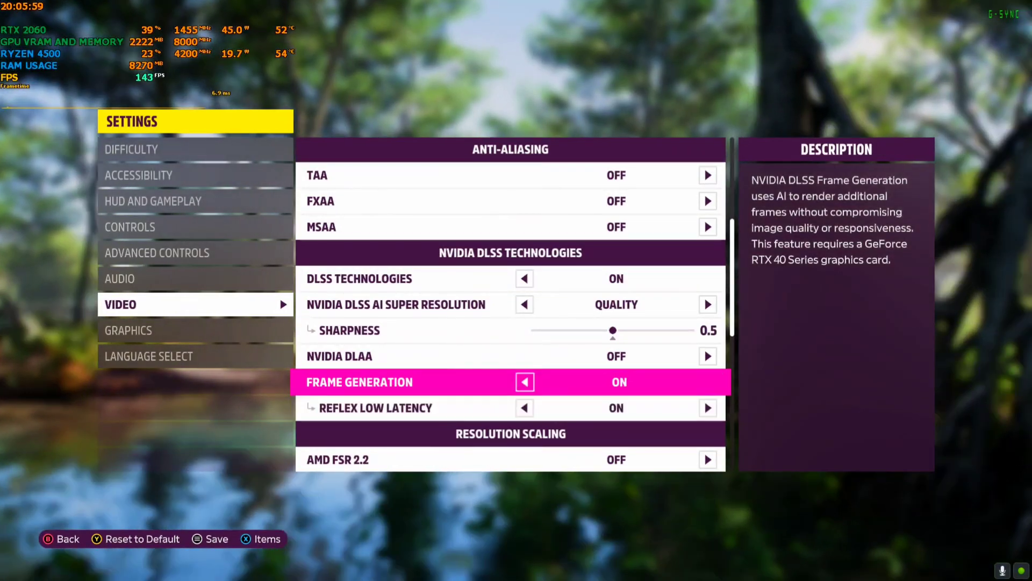
{"action": "key", "text": "Right"}
{"action": "key", "text": "Down"}
{"action": "key", "text": "Down"}
{"action": "key", "text": "Down"}
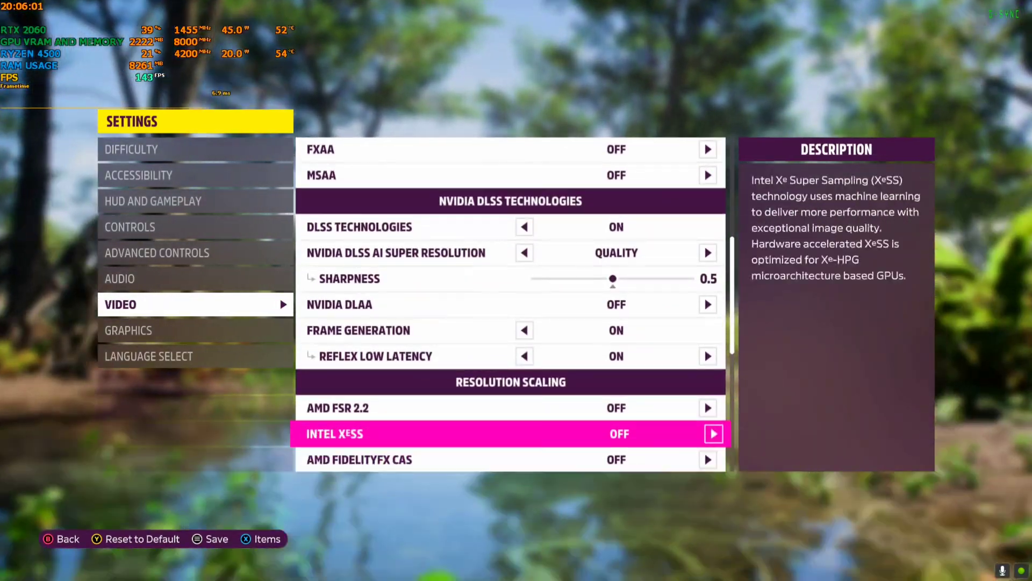
Try setting AMD FSR 2.2 to Quality.
{"action": "key", "text": "Up"}
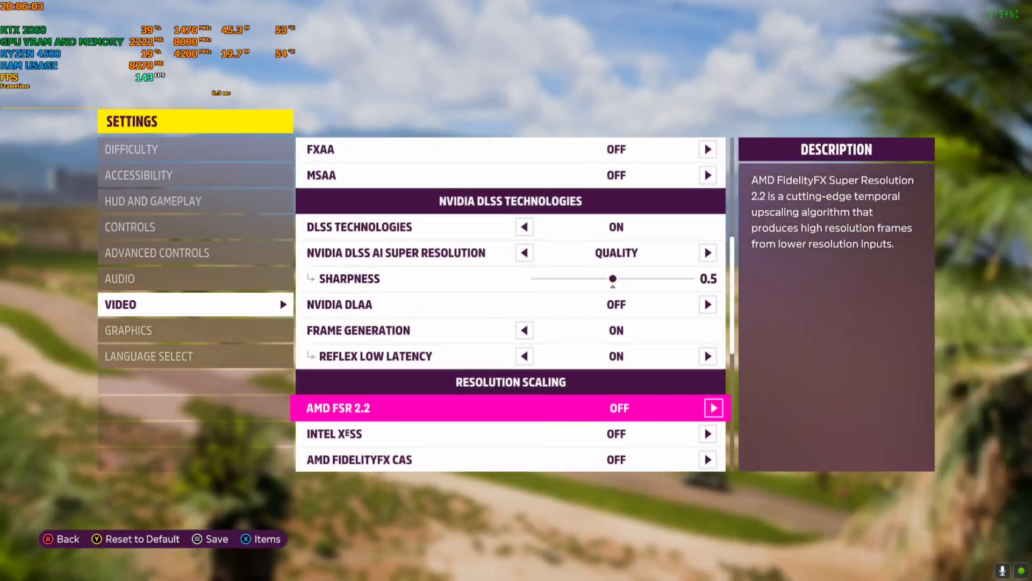
{"action": "key", "text": "Right"}
{"action": "key", "text": "Down"}
{"action": "key", "text": "Up"}
{"action": "key", "text": "Up"}
{"action": "key", "text": "Up"}
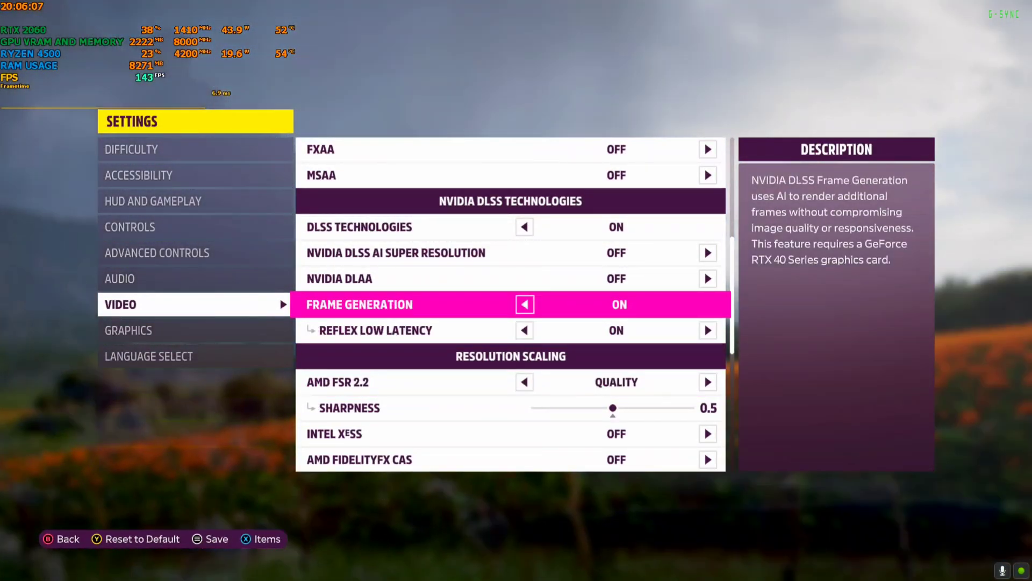
{"action": "key", "text": "Up"}
{"action": "key", "text": "Down"}
{"action": "key", "text": "Down"}
{"action": "key", "text": "Down"}
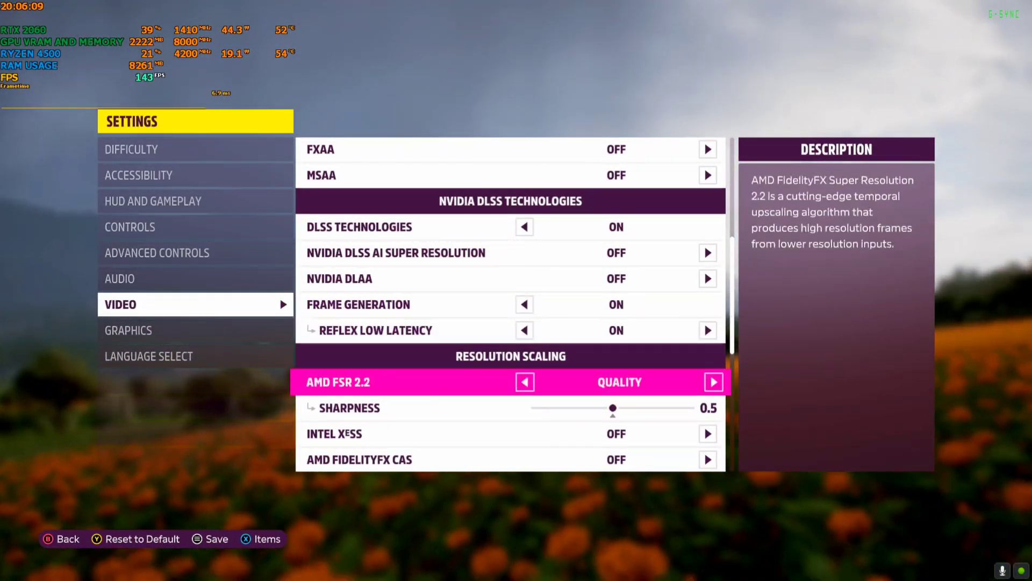
Switch AMD FSR 2.2 back off and set DLSS AI Super Resolution to Quality again.
{"action": "key", "text": "Down"}
{"action": "key", "text": "Up"}
{"action": "key", "text": "Left"}
{"action": "key", "text": "Down"}
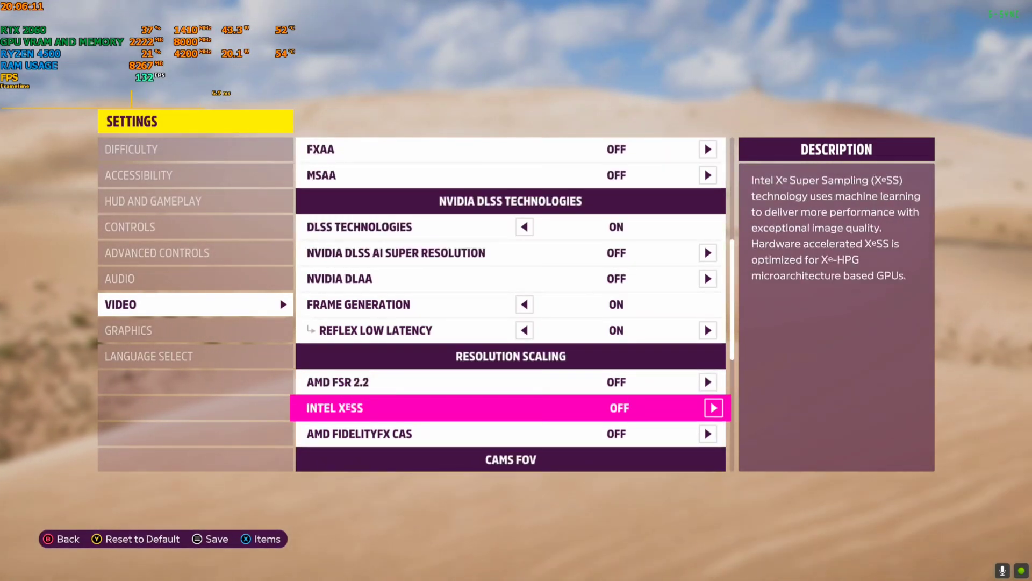
{"action": "key", "text": "Up"}
{"action": "key", "text": "Up"}
{"action": "key", "text": "Up"}
{"action": "key", "text": "Up"}
{"action": "key", "text": "Down"}
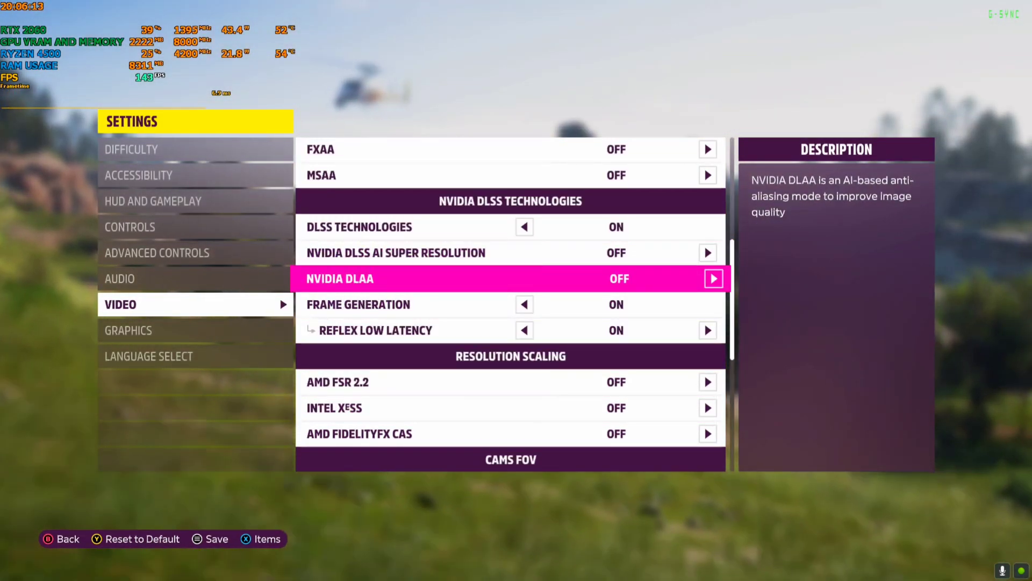
{"action": "key", "text": "Up"}
{"action": "key", "text": "Down"}
{"action": "key", "text": "Up"}
{"action": "key", "text": "Right"}
{"action": "key", "text": "Right"}
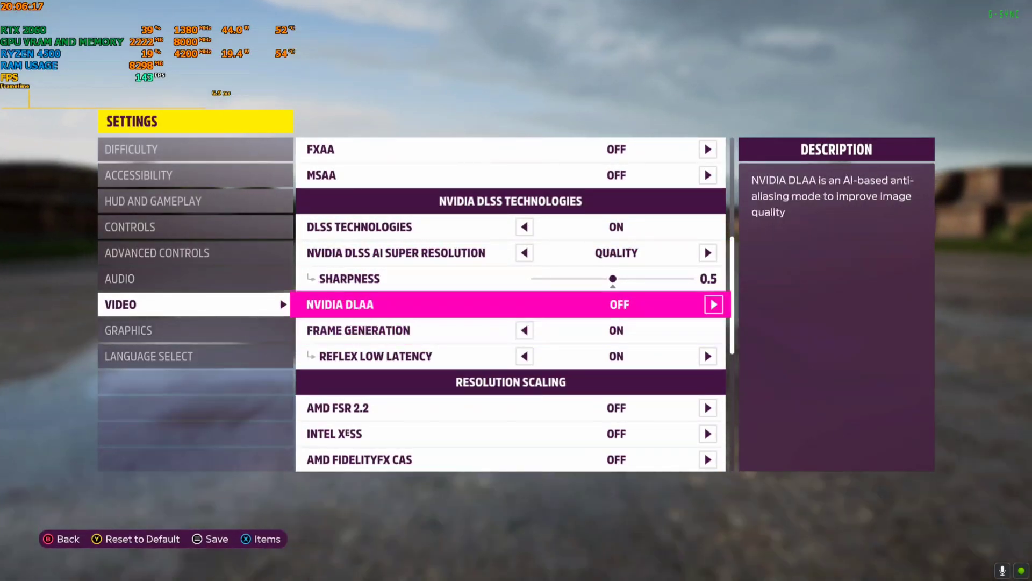
Confirm Frame Generation is on, then save the video settings with Save and Continue.
{"action": "key", "text": "Up"}
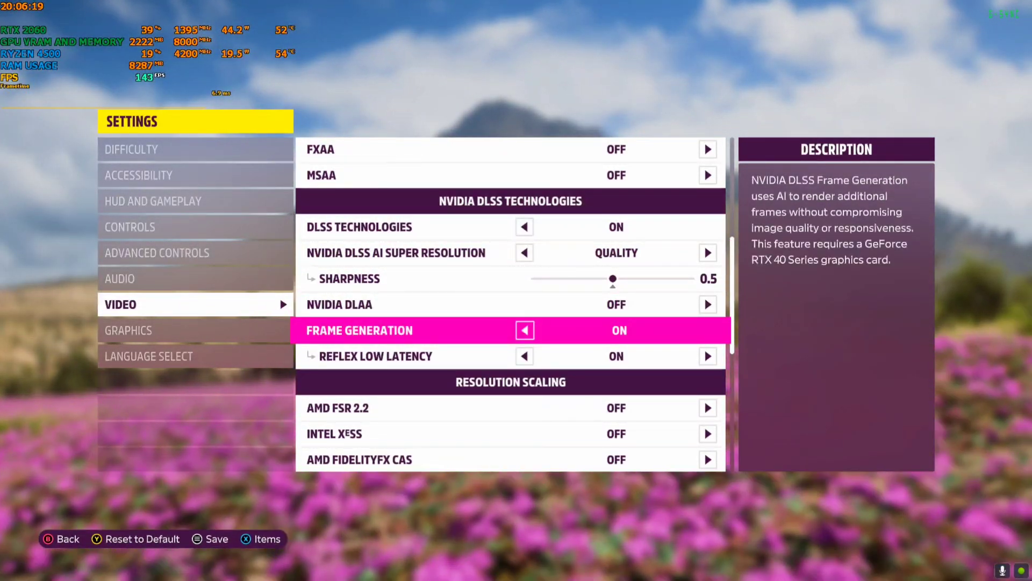
{"action": "key", "text": "Escape"}
{"action": "key", "text": "Return"}
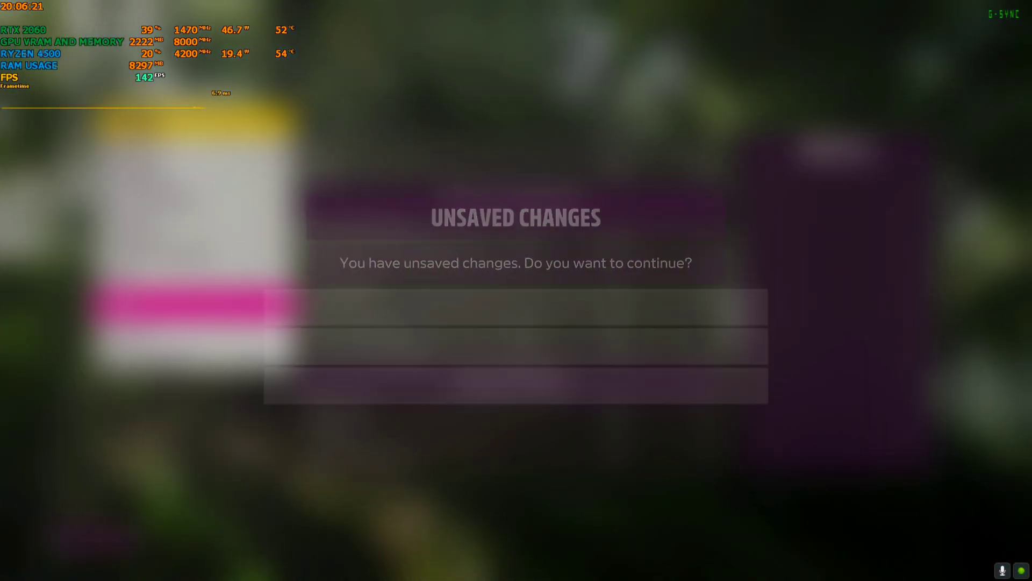
{"action": "key", "text": "Up"}
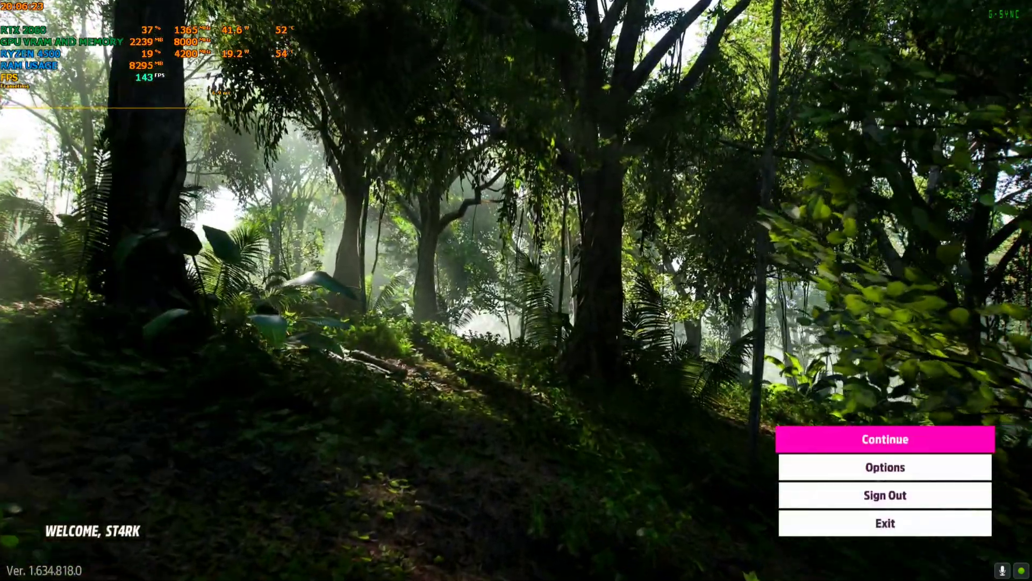